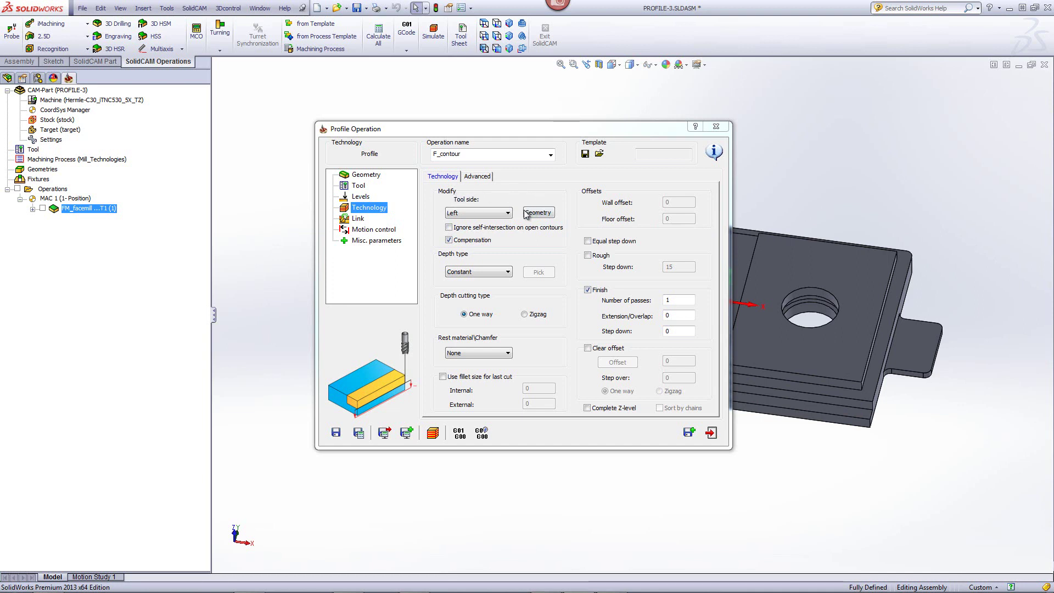
- Try the Right and Center tool sides for the profile, and return the tool side to Left
left_click(470, 214)
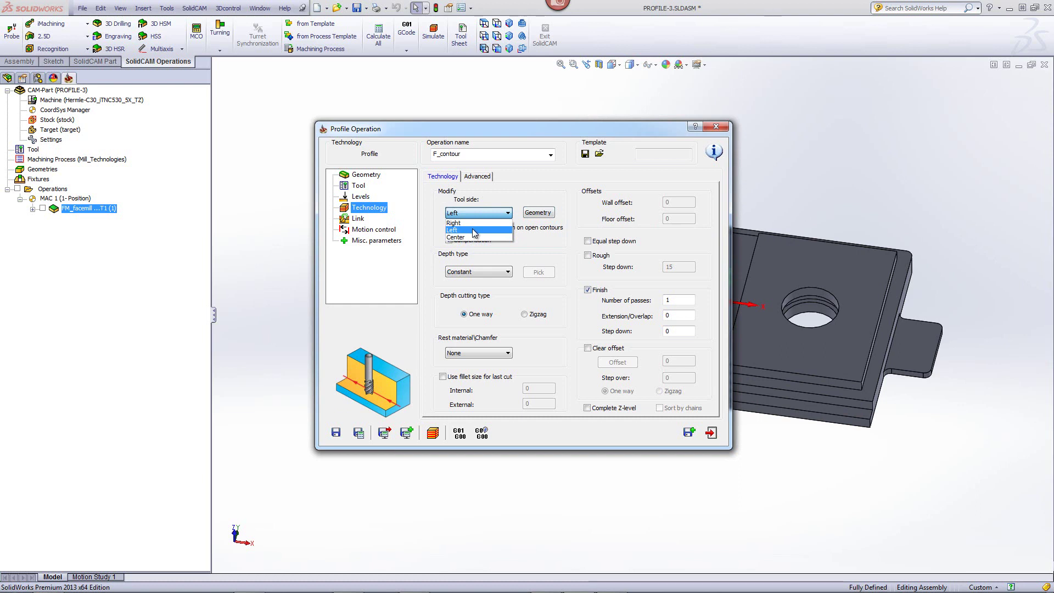
left_click(474, 231)
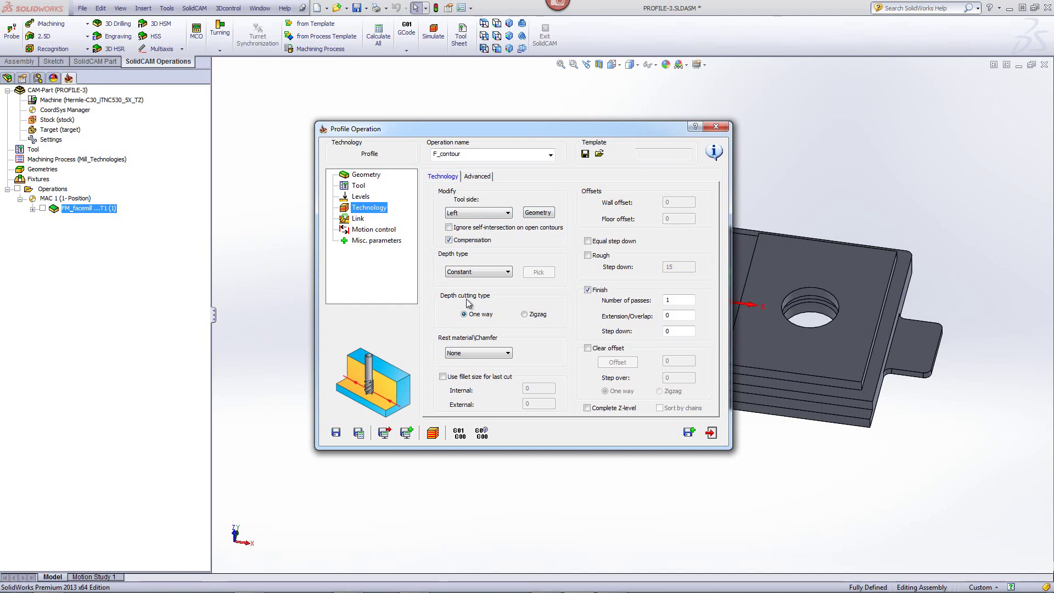
left_click(472, 214)
left_click(474, 228)
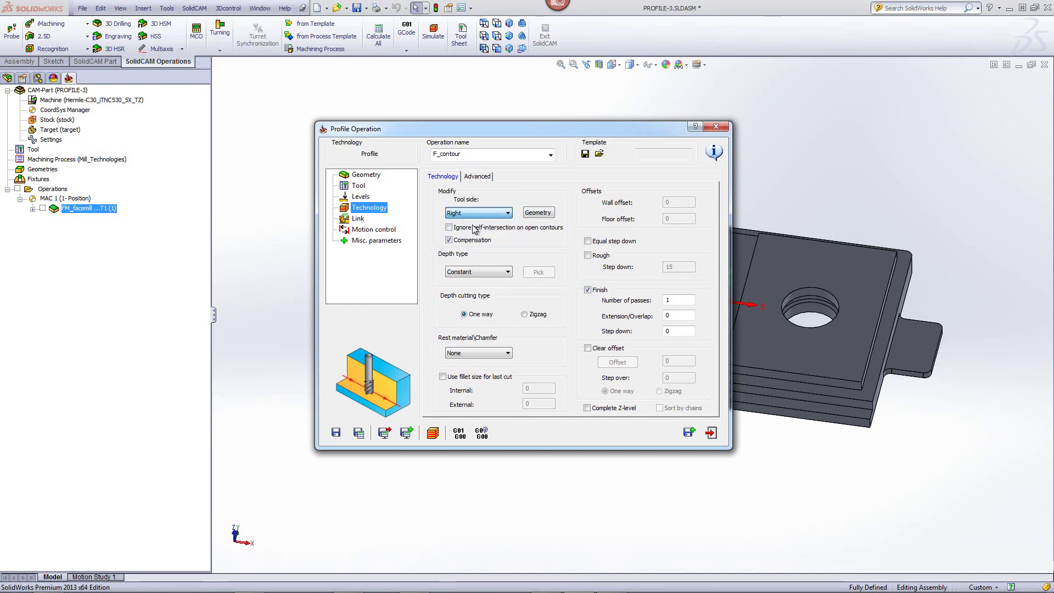
left_click(473, 214)
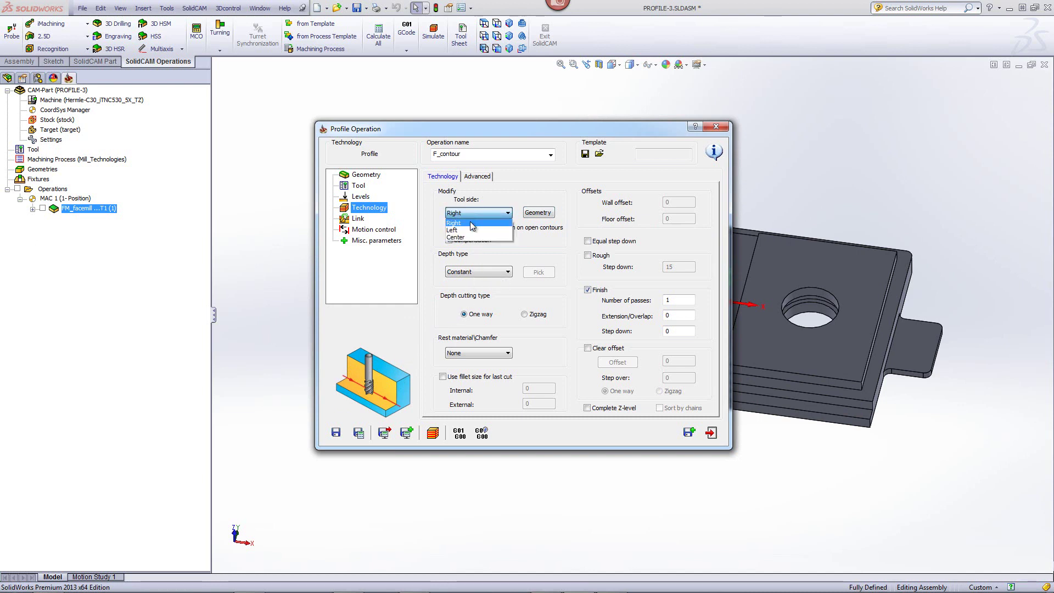
left_click(471, 239)
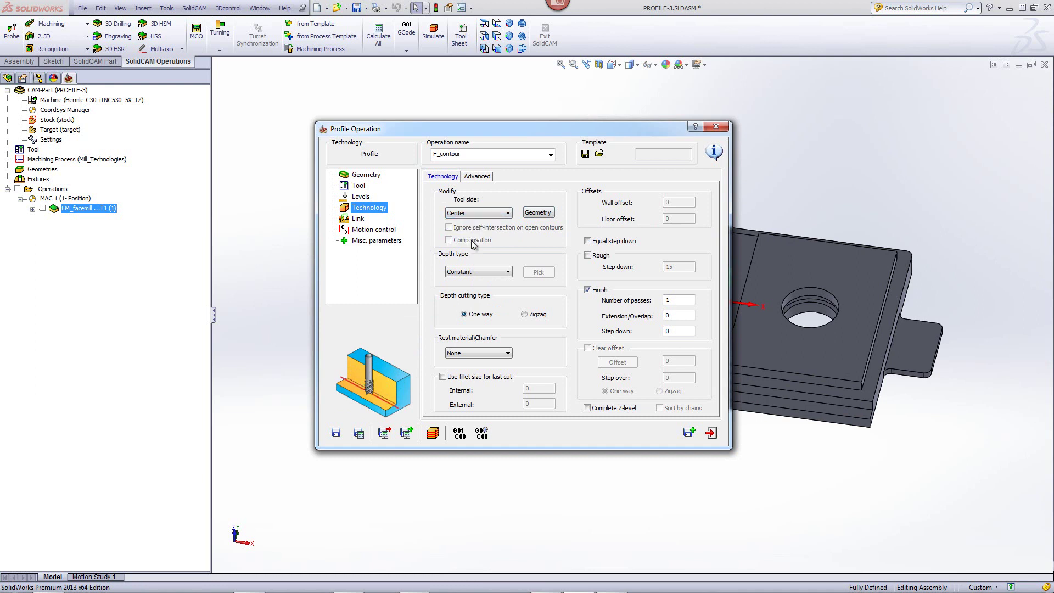
left_click(469, 212)
left_click(467, 231)
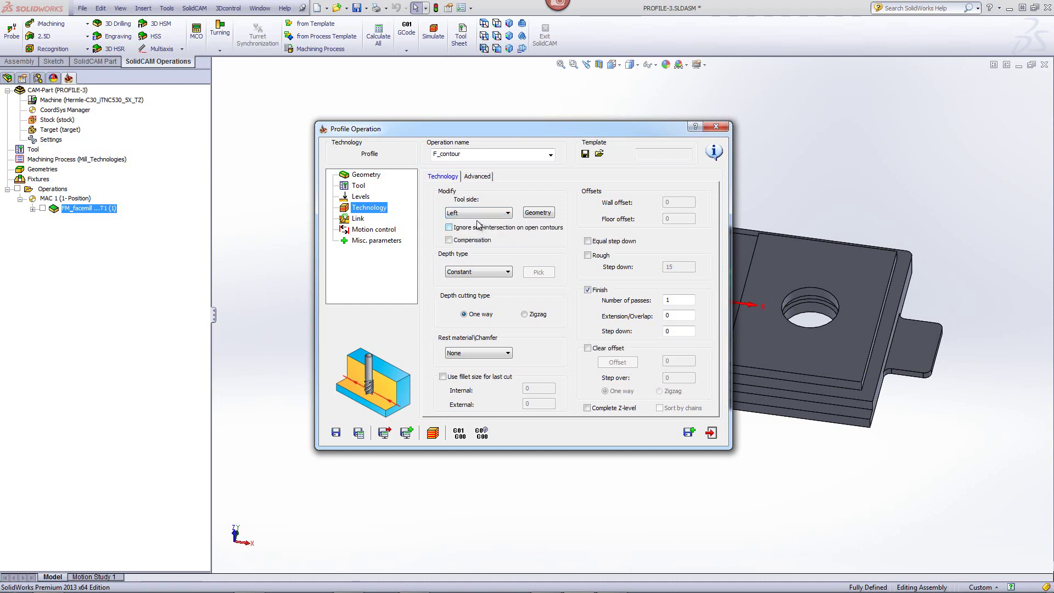
- View the chain geometry modification settings, cancel them, and turn off Ignore self-intersection on open contours
left_click(544, 212)
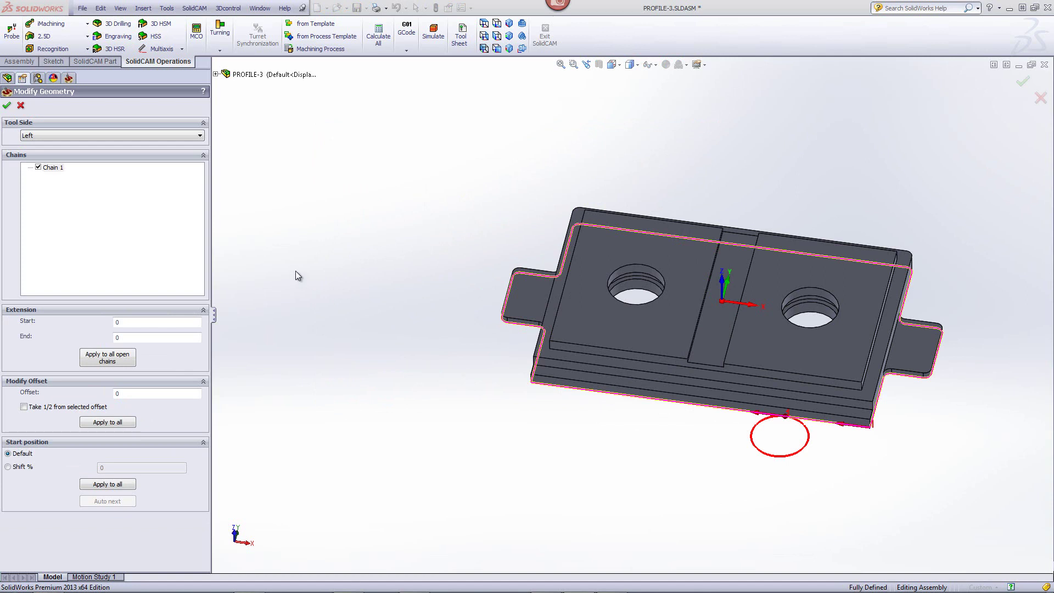
left_click(20, 106)
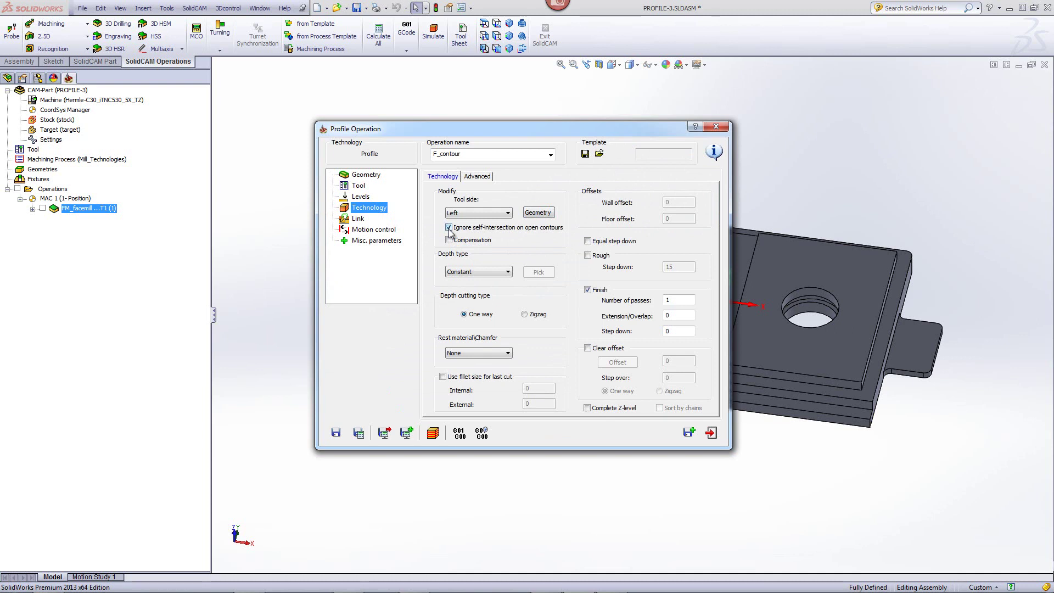
left_click(449, 227)
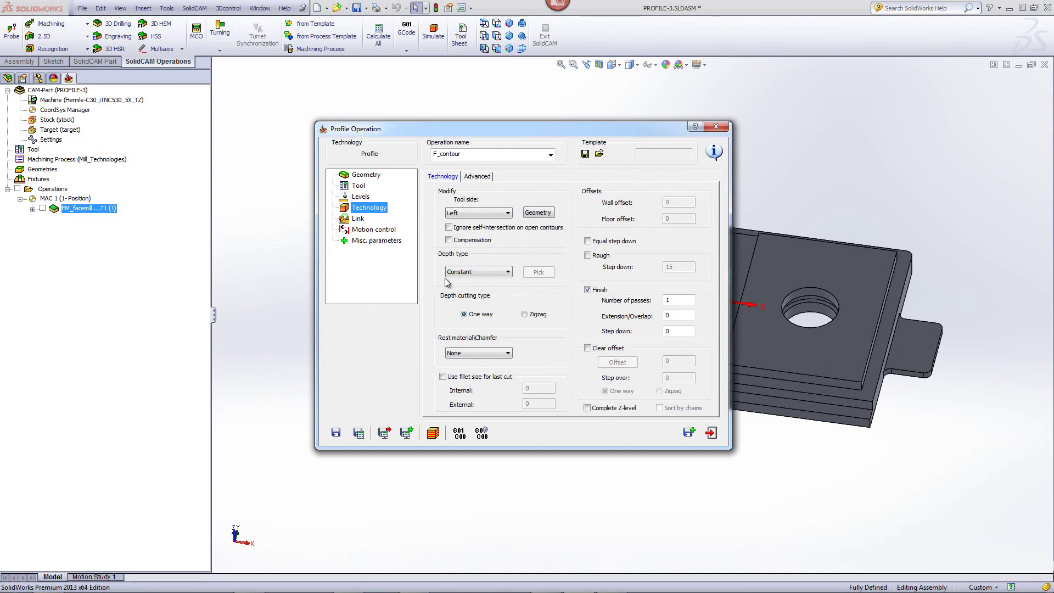
- Choose the Constant depth type and set the depth cutting type to Zigzag
left_click(489, 275)
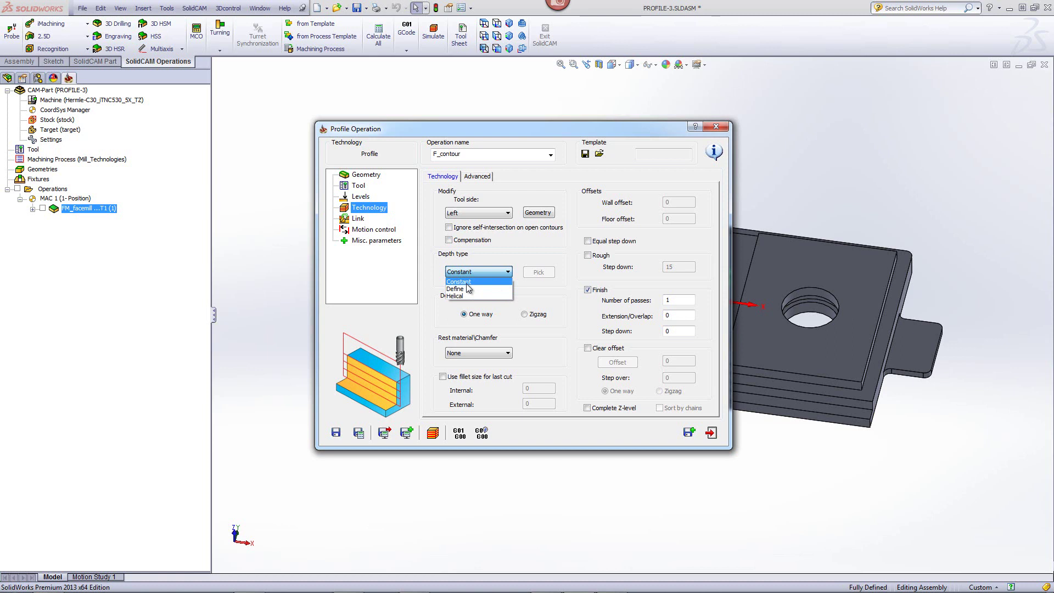
left_click(467, 283)
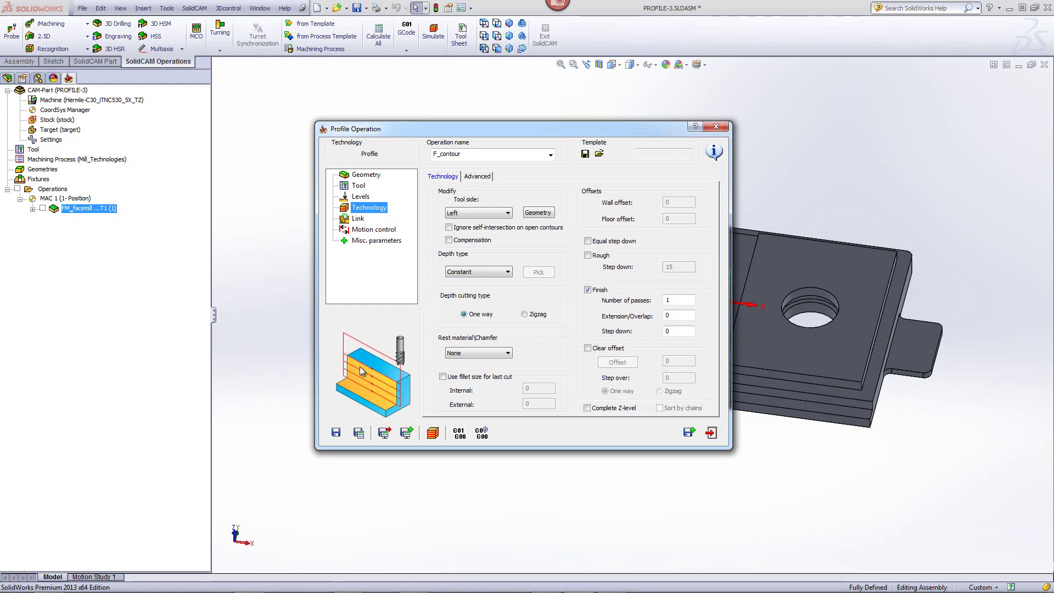
left_click(524, 314)
left_click(419, 391)
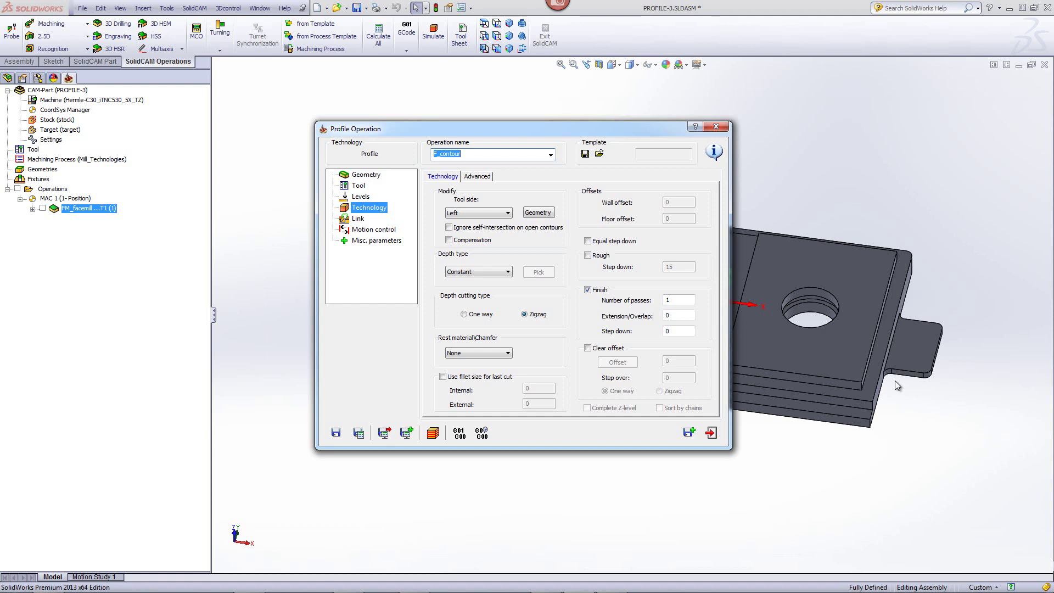
- Check the rest material options, enable Use fillet size for last cut, and inspect its Internal and External values
left_click(483, 352)
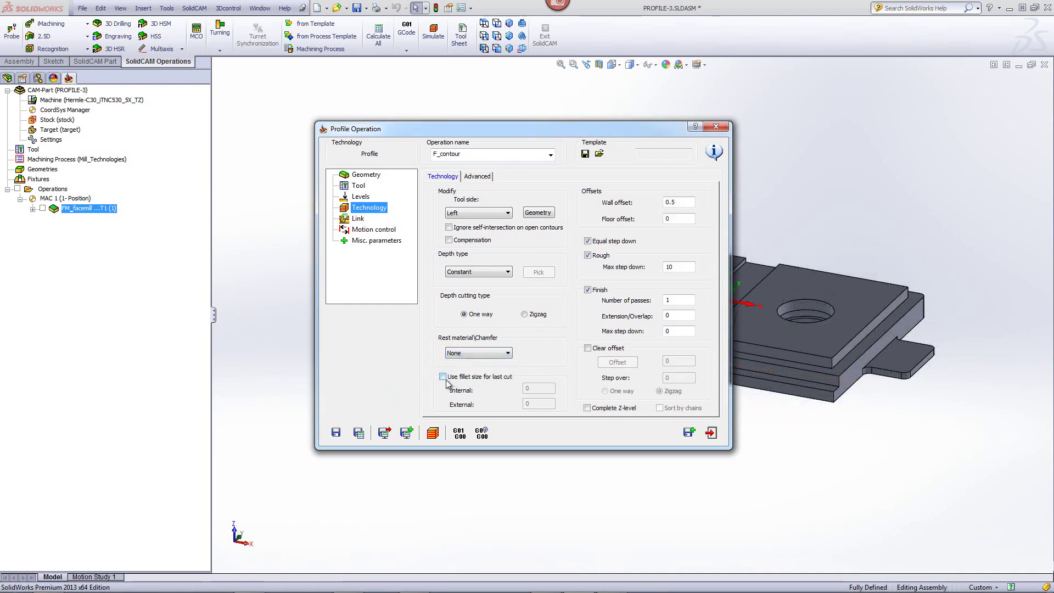
left_click(443, 377)
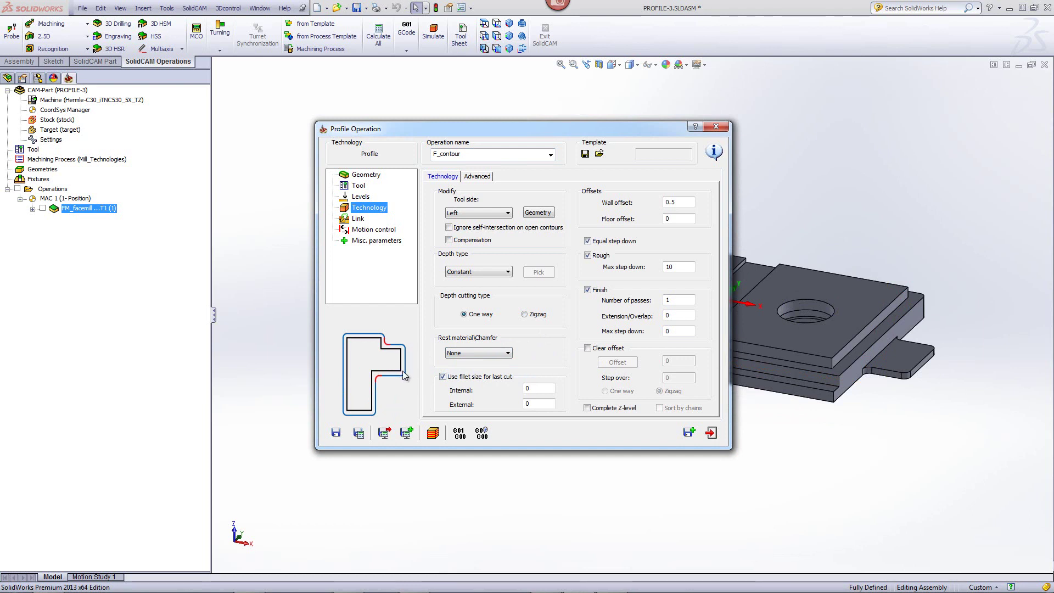
left_click(534, 390)
left_click(534, 403)
left_click(533, 390)
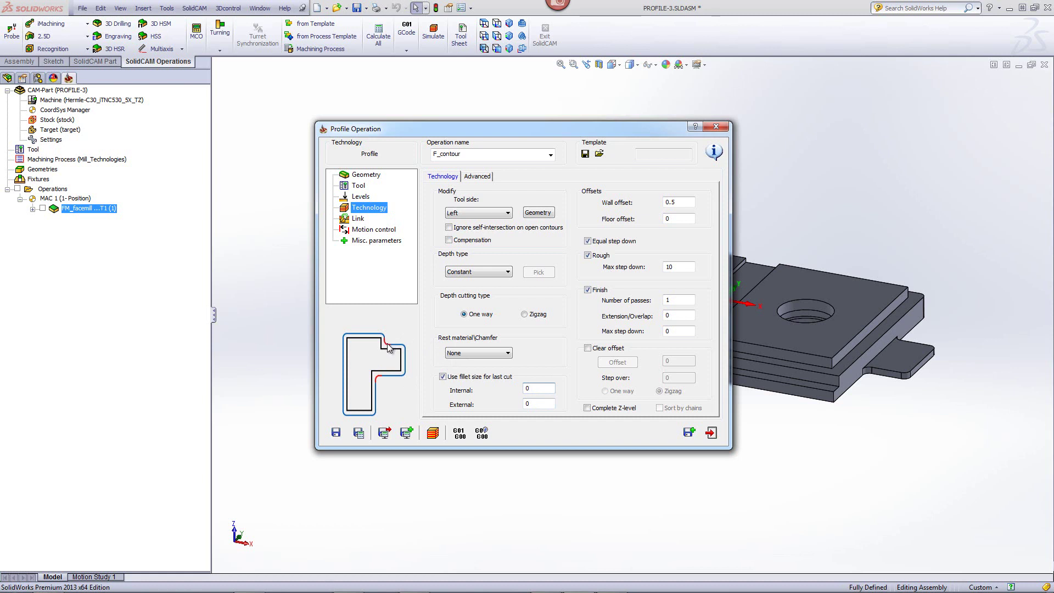
left_click(528, 403)
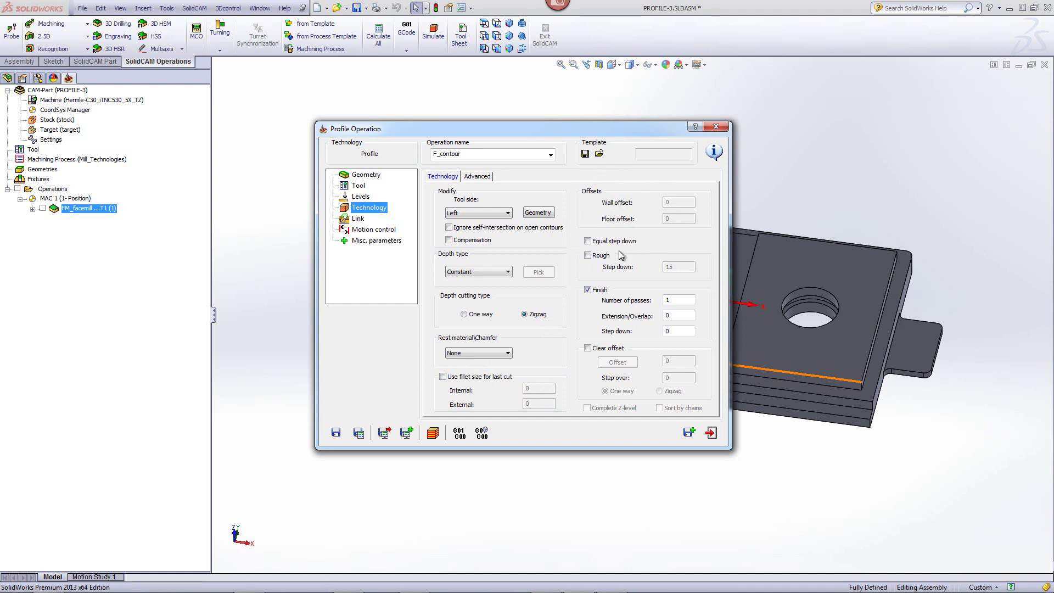
- Enable rough machining and review the wall and floor offsets
left_click(588, 255)
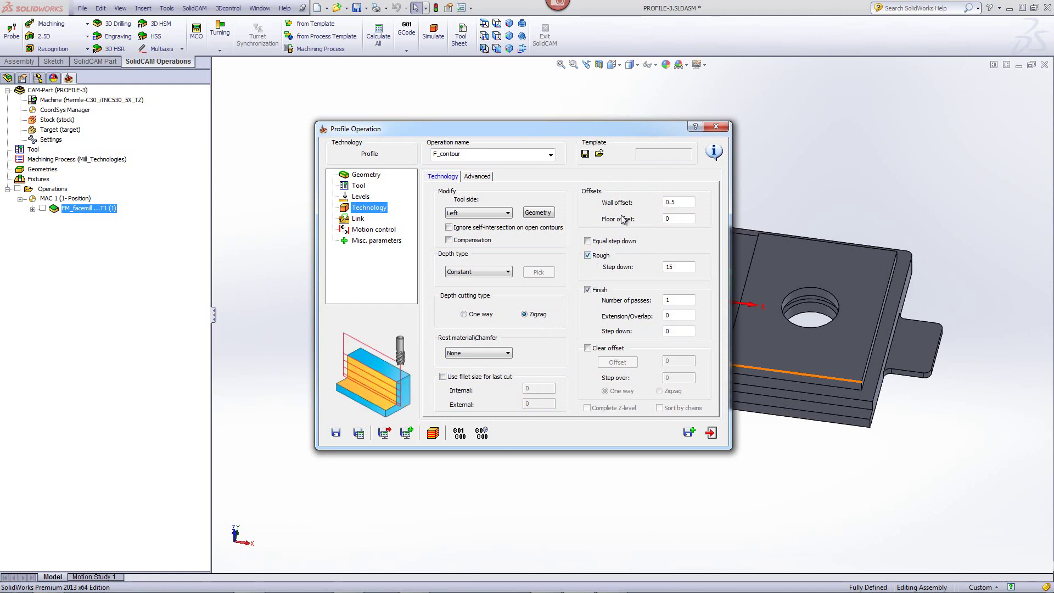
left_click(679, 202)
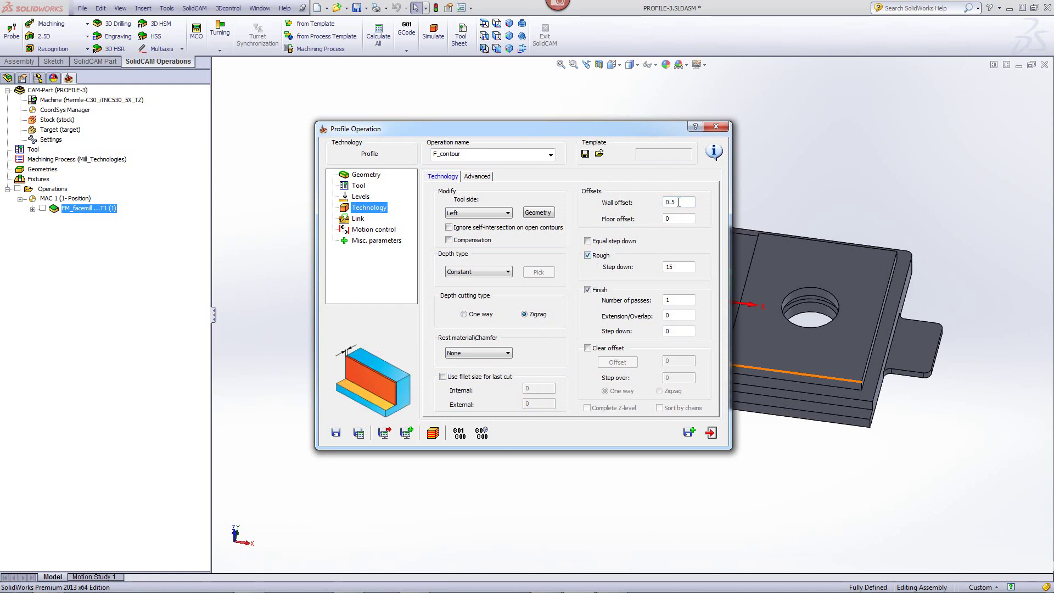
left_click(678, 218)
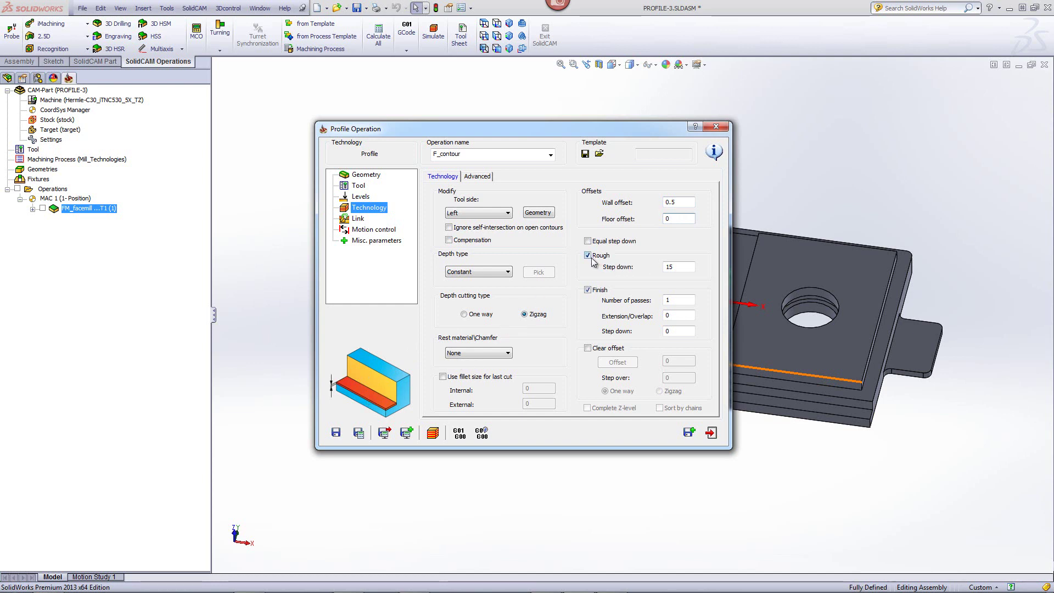
- Set the rough step down to 10 and enable Equal step down
left_click(678, 267)
left_click(592, 244)
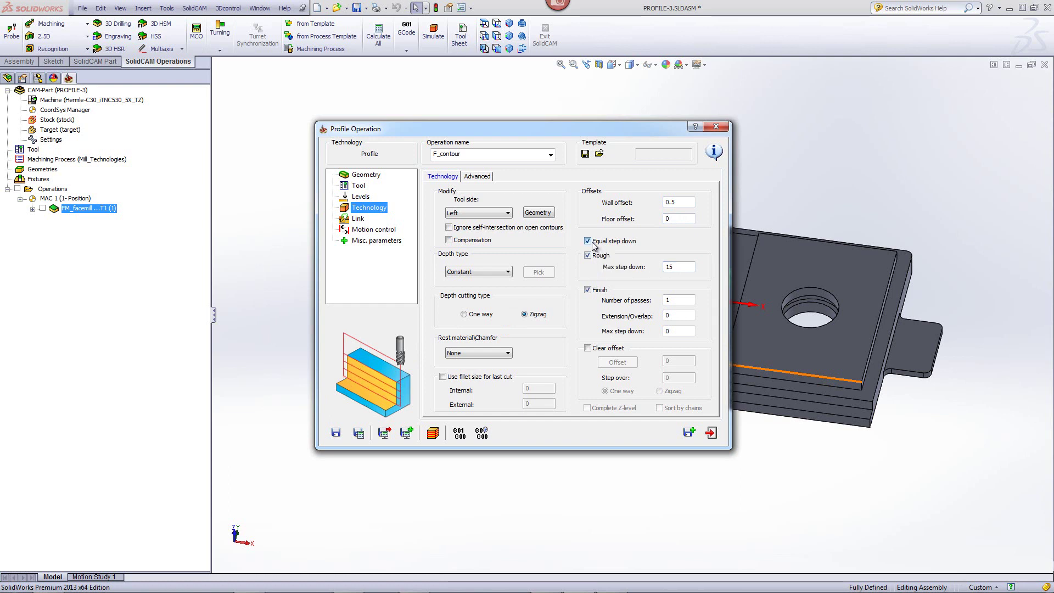
left_click(592, 243)
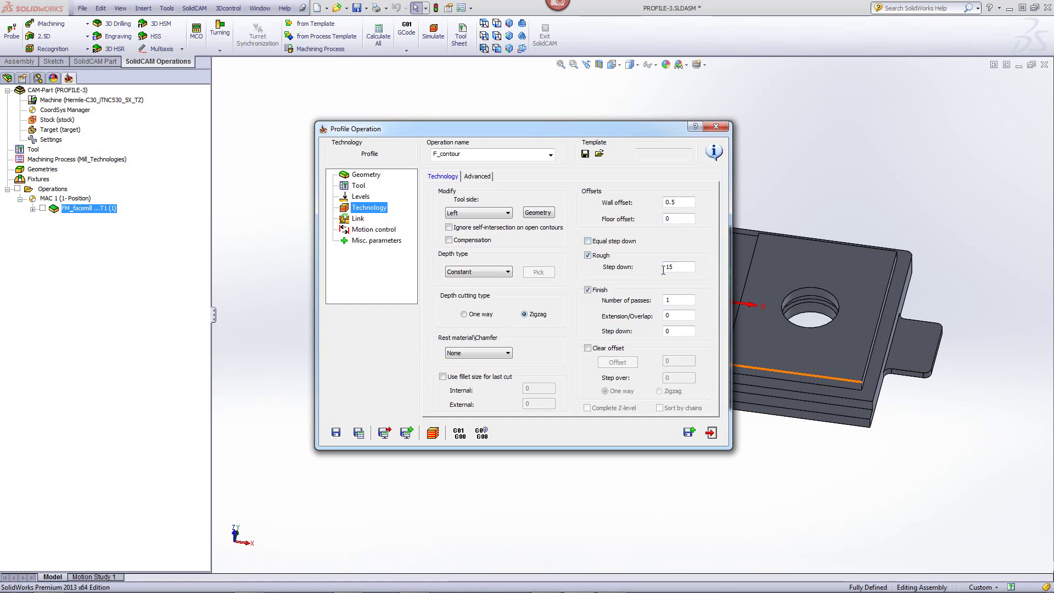
left_click_drag(682, 267, 641, 260)
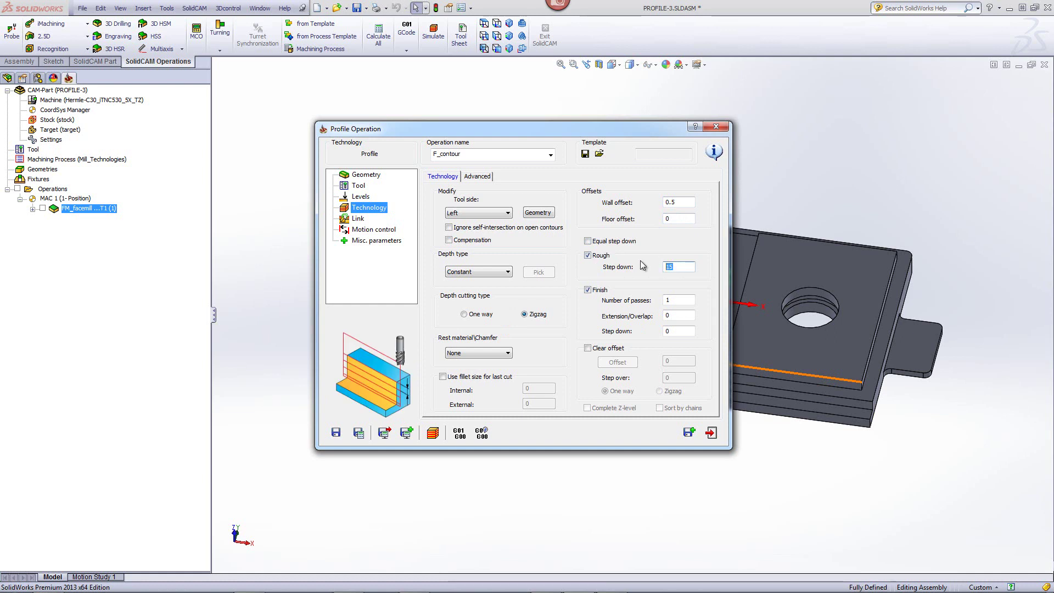
type("10")
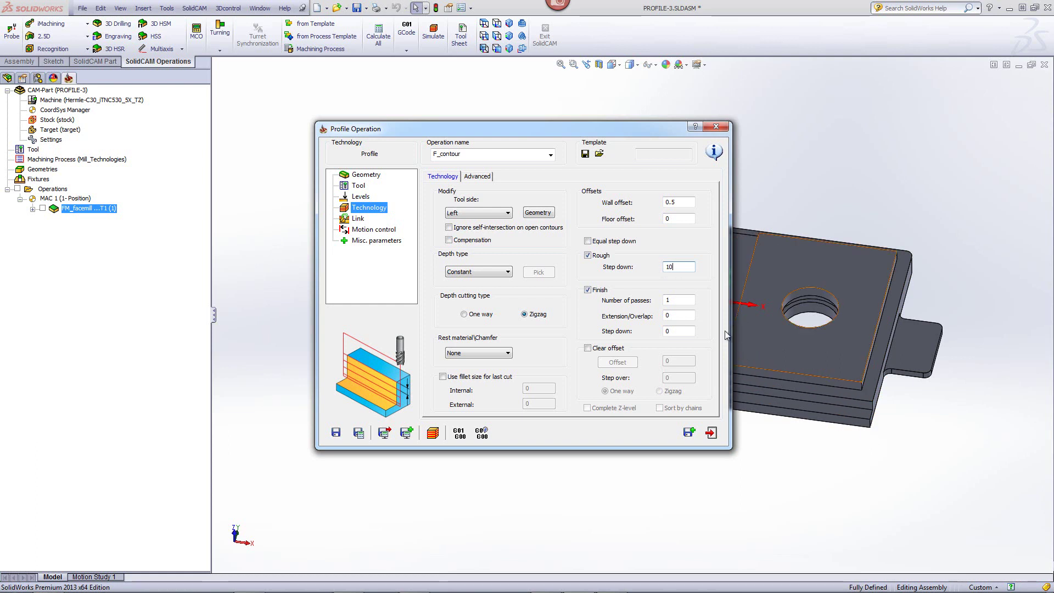
left_click(588, 242)
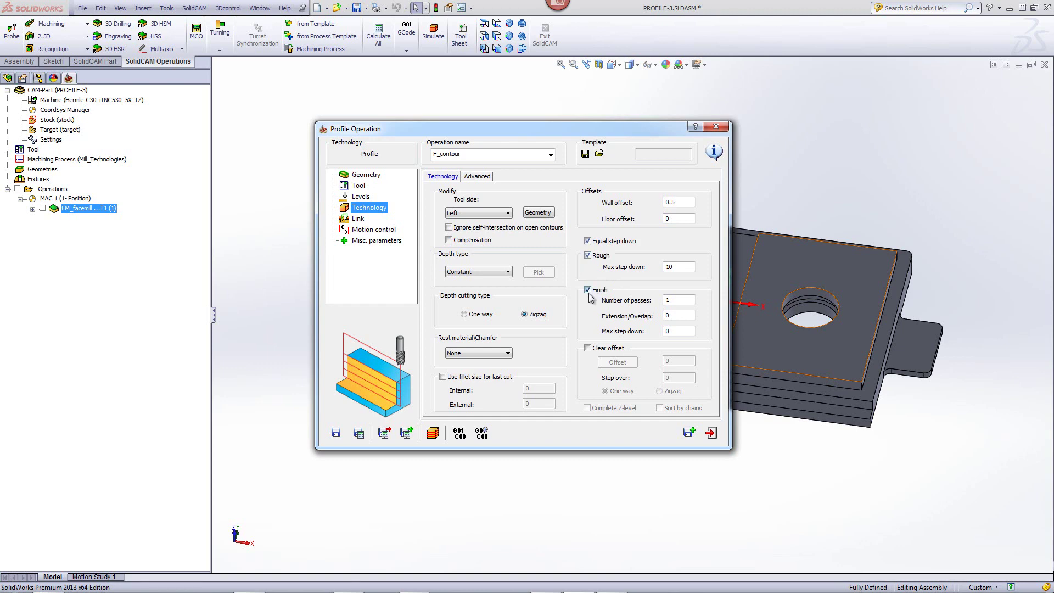
- Turn the Rough and Finish options off and on again
left_click(589, 256)
left_click(589, 256)
left_click(592, 291)
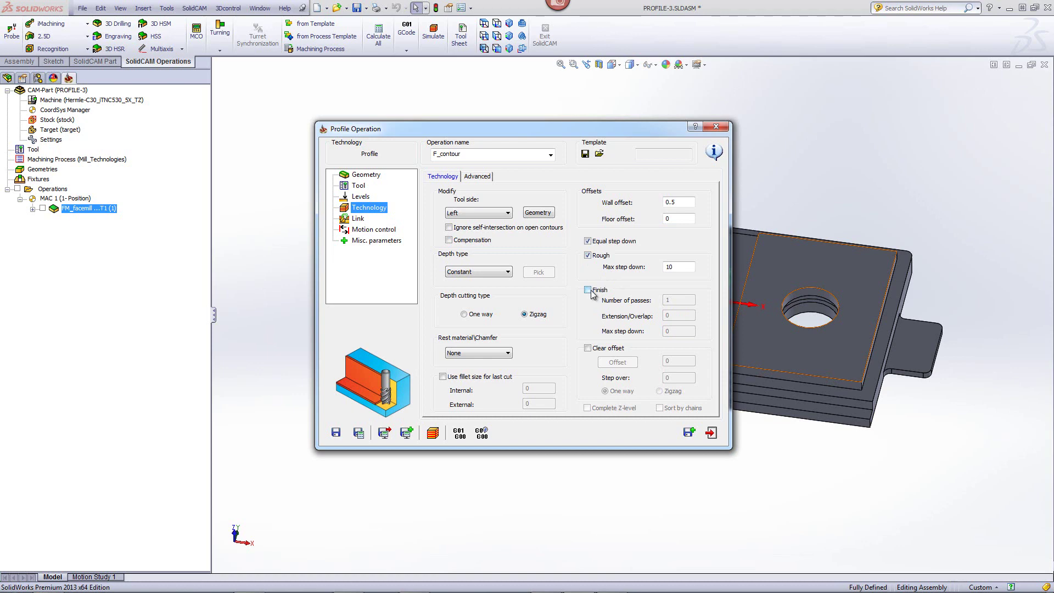
left_click(587, 289)
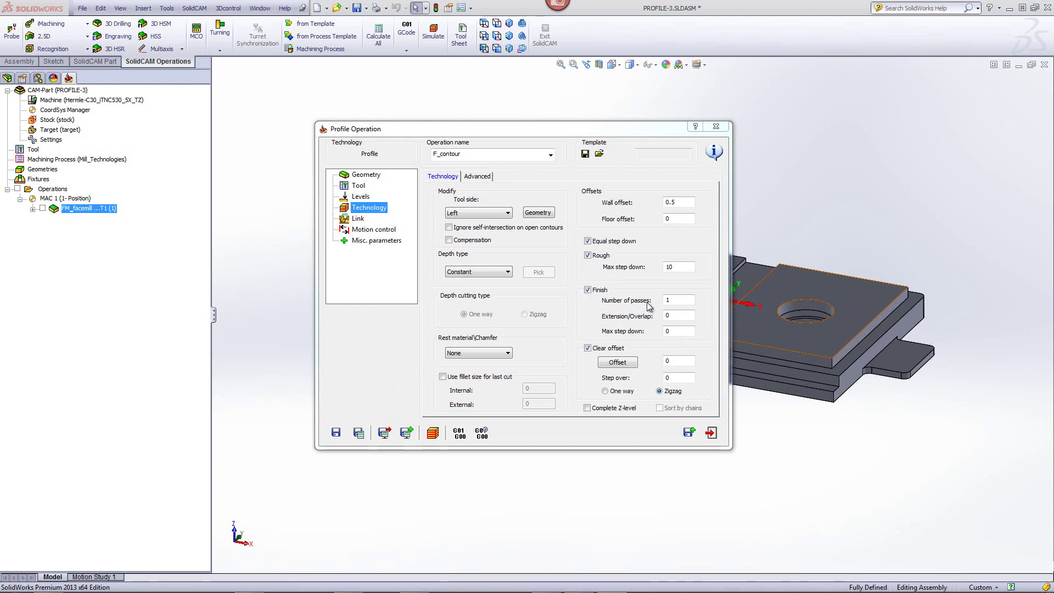
- Examine the finish settings for number of passes, extension/overlap and max step down
left_click(678, 300)
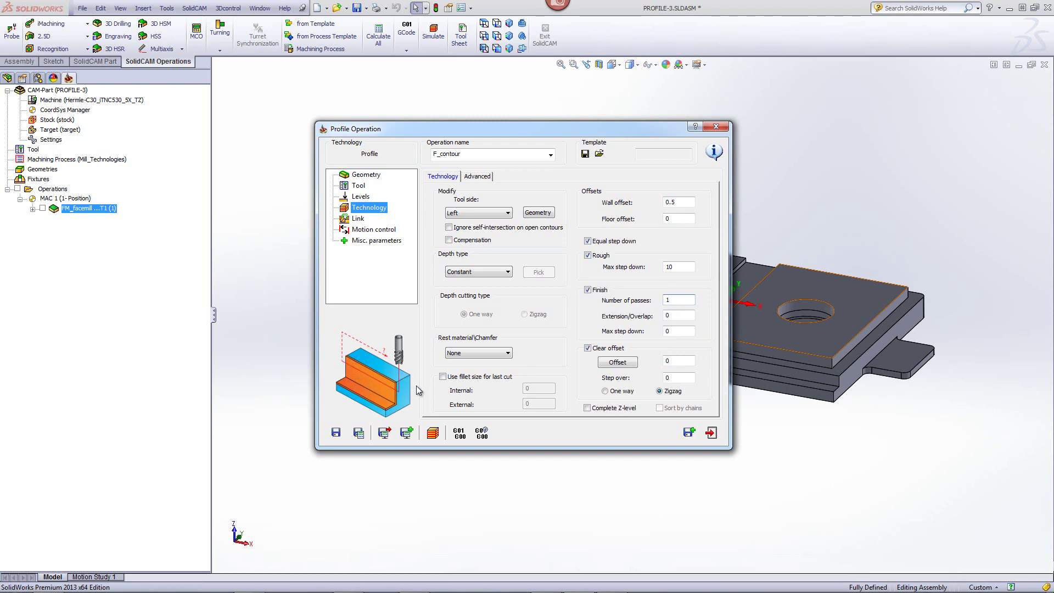
left_click(674, 314)
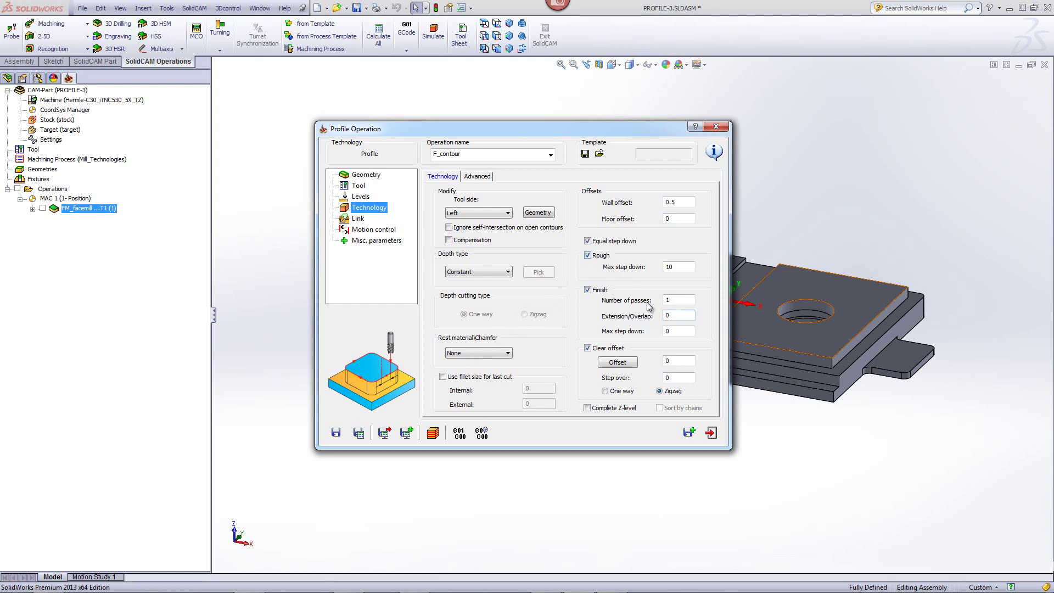
left_click(671, 332)
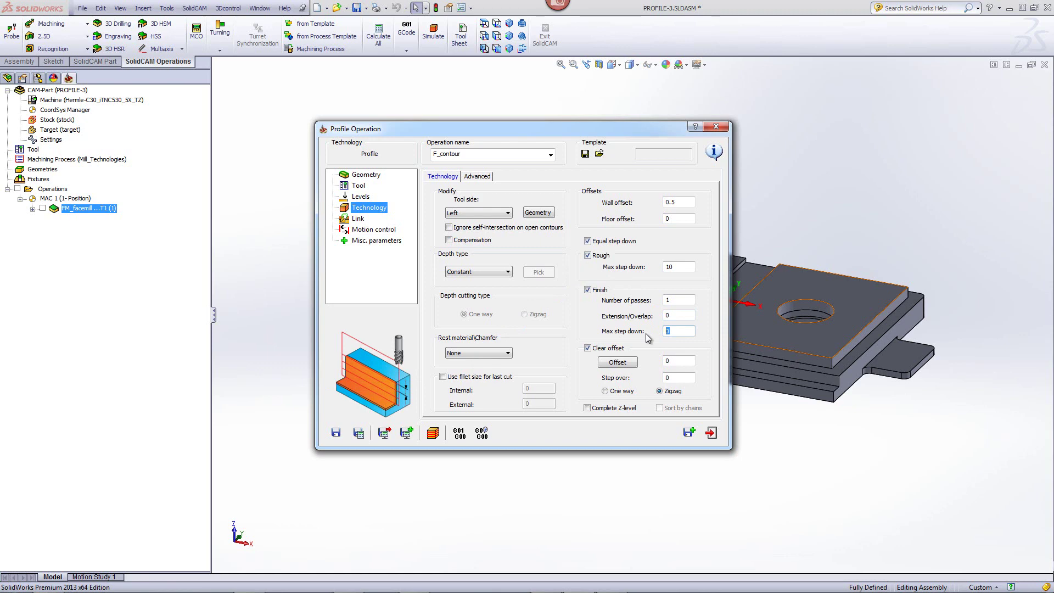
left_click(673, 332)
- Enable Clear offset and set its cutting direction to Zigzag
left_click(588, 348)
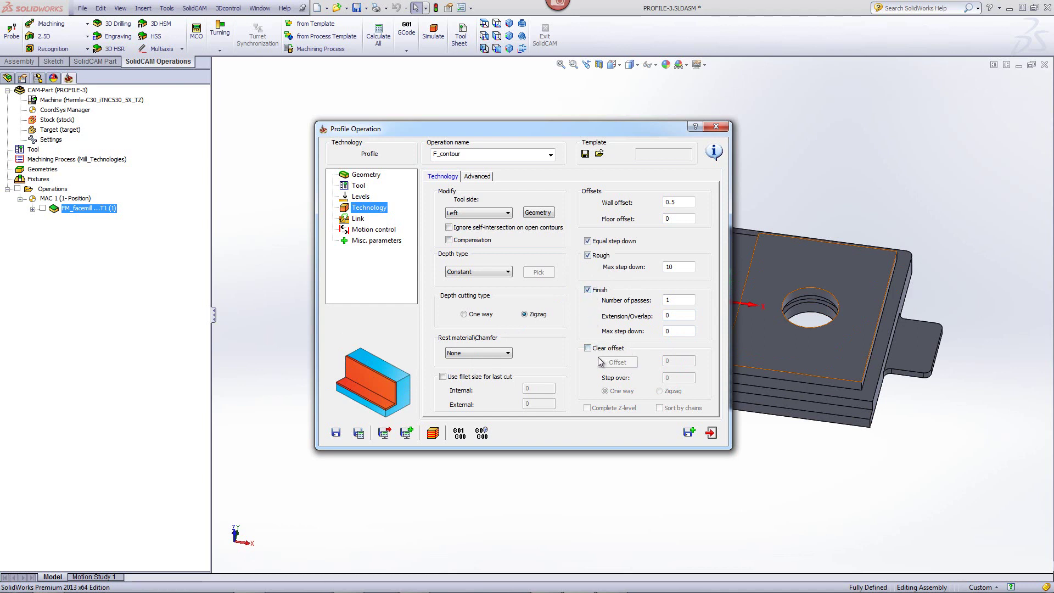
left_click(587, 349)
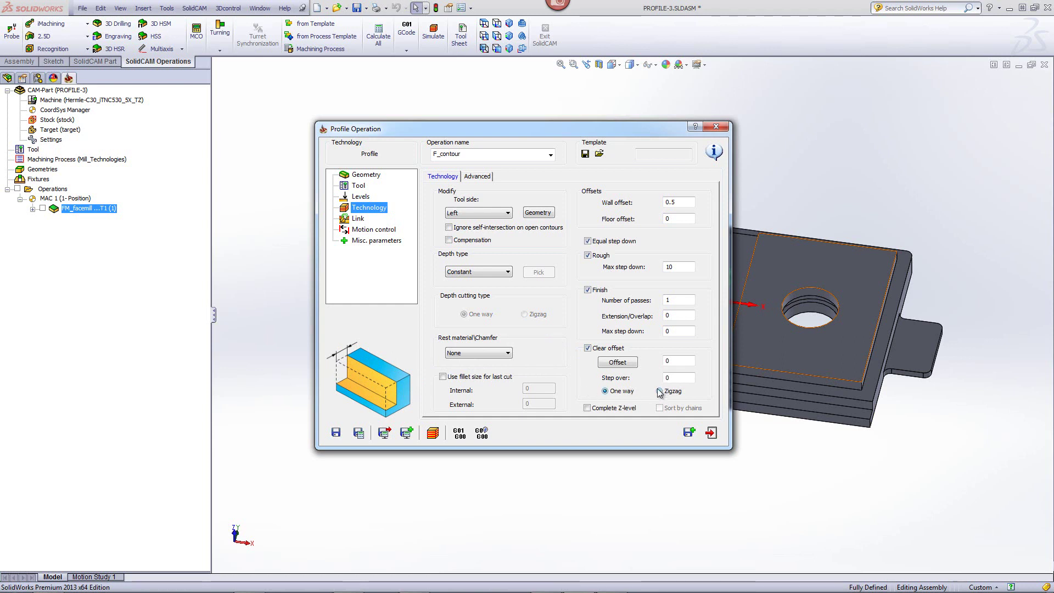
left_click(622, 392)
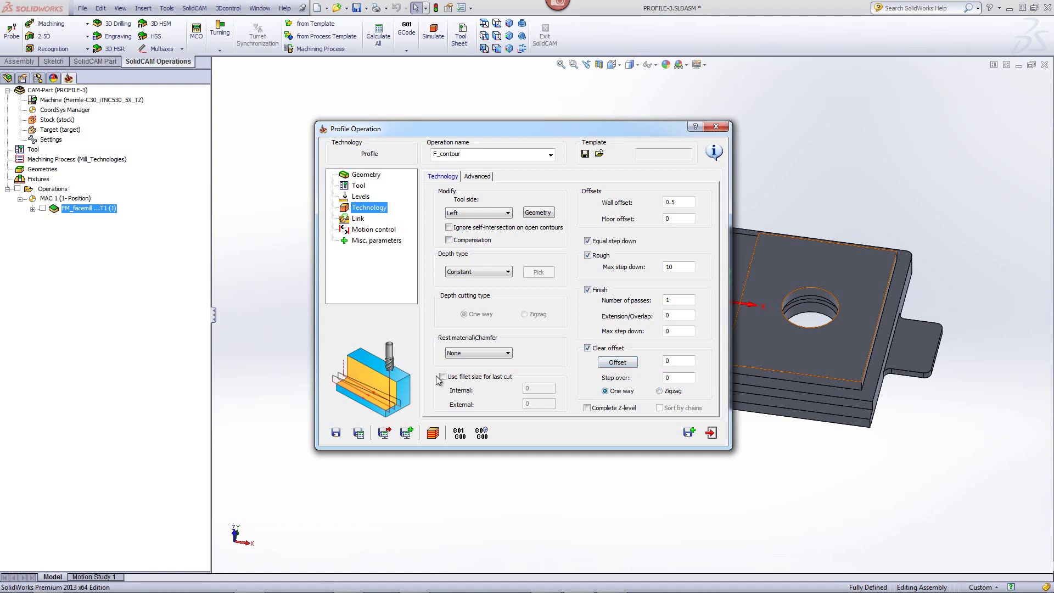
left_click(660, 392)
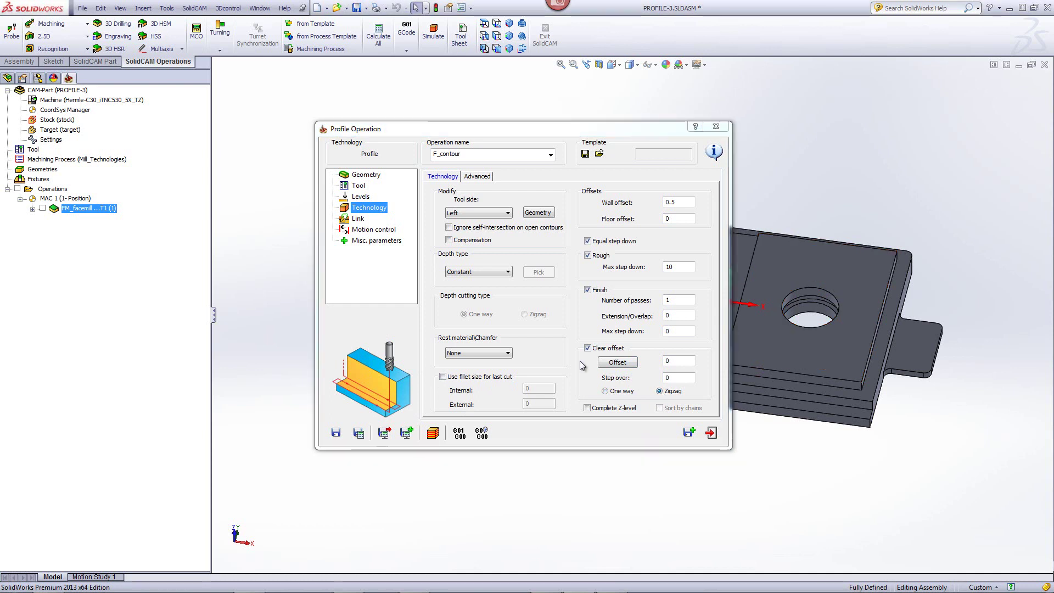
- Try the Complete Z-level option, turn it off again, and open the advanced technology settings
left_click(586, 408)
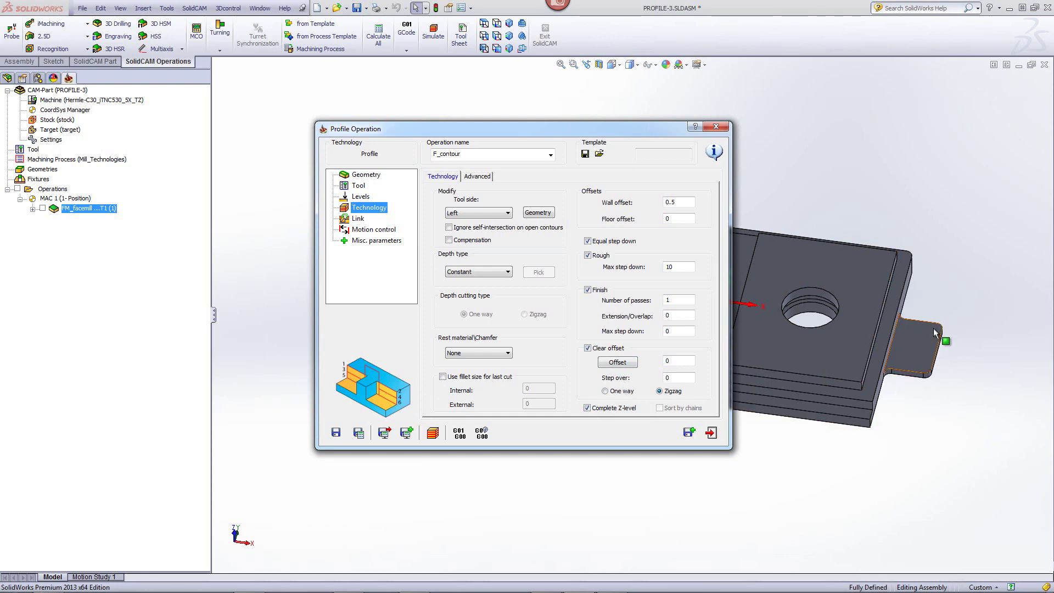
middle_click_drag(967, 278, 910, 339)
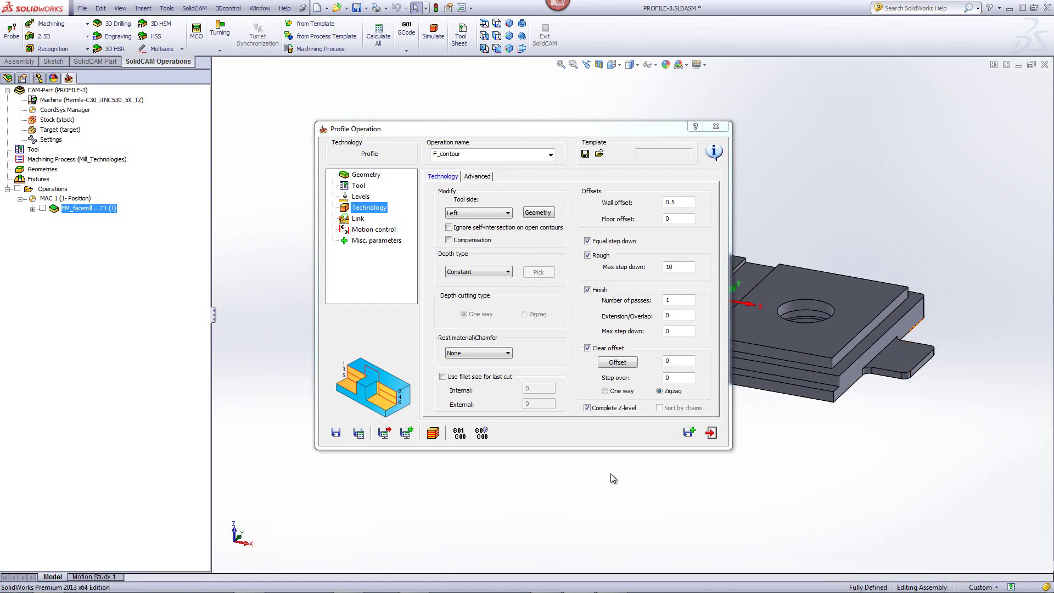
left_click(587, 409)
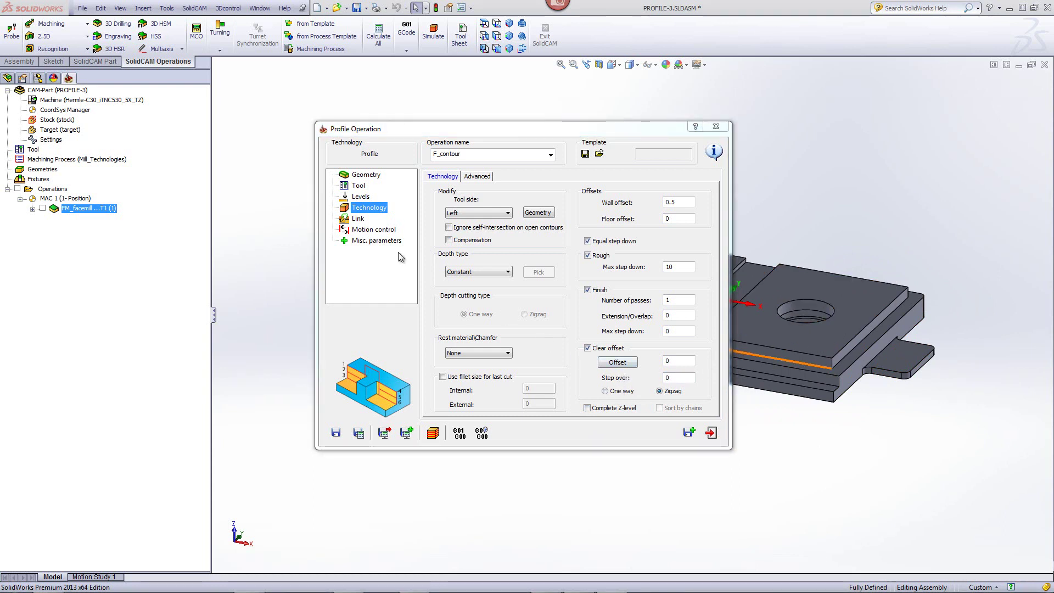
left_click(479, 178)
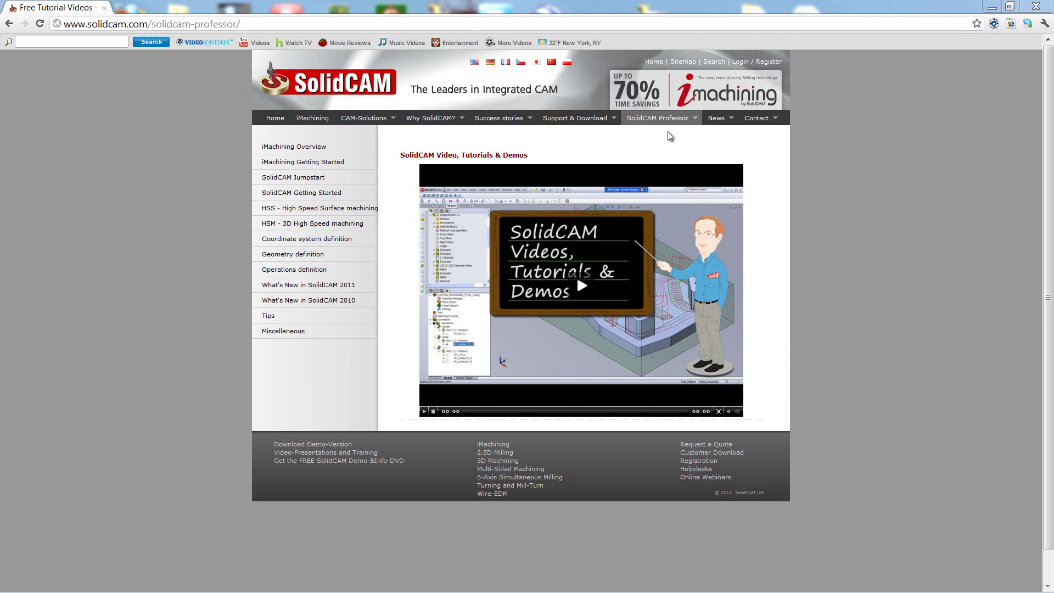
- Switch to the SolidCAM website and view the SolidCAM Professor topics
mouse_move(669, 124)
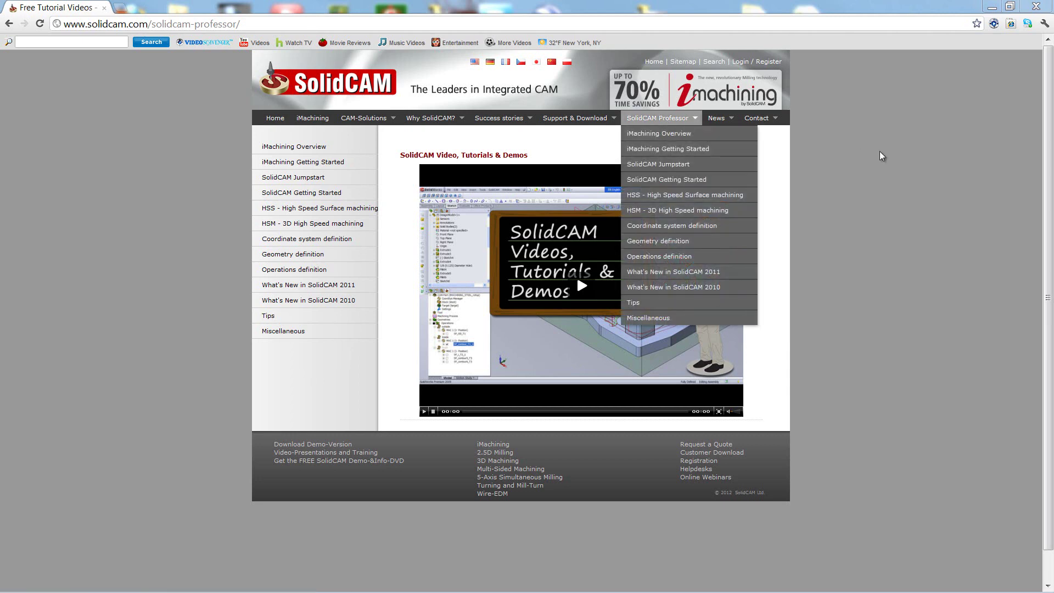